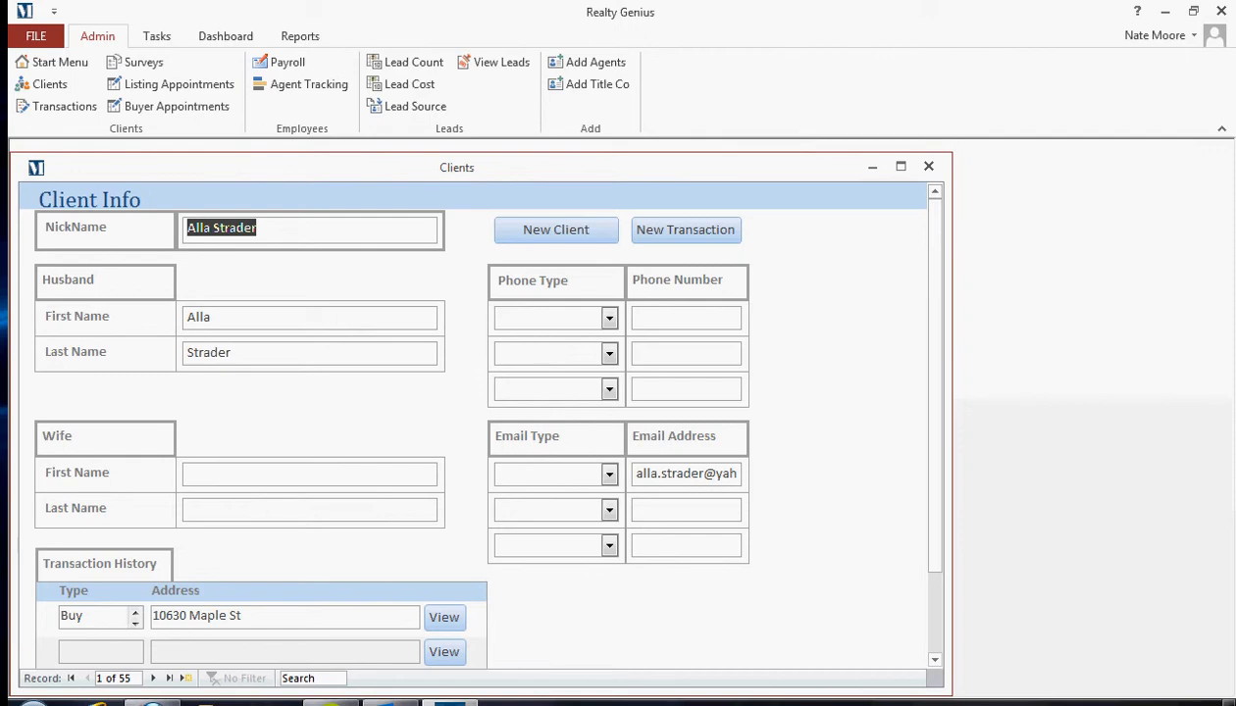
Step: Set the phone types to Husband cell and Wife work and the email type to Wife personal, then go to record 55
{"action": "left_click", "coordinate": [609, 318]}
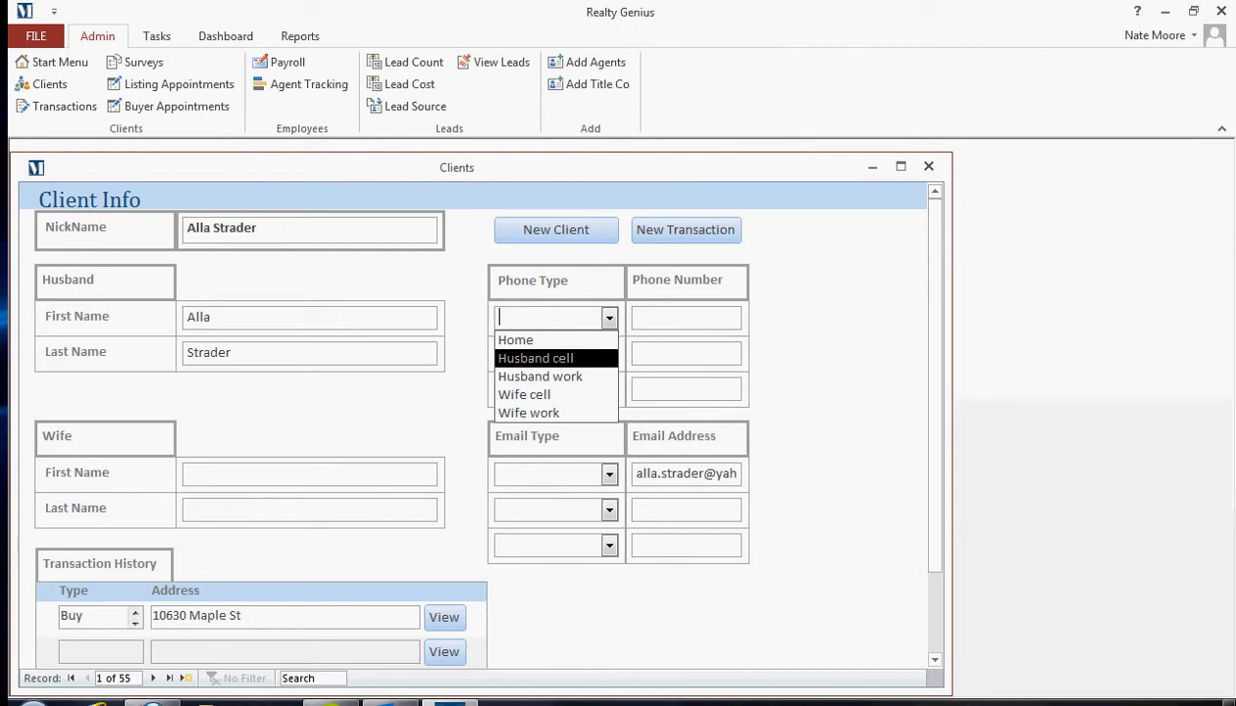
{"action": "left_click", "coordinate": [608, 357]}
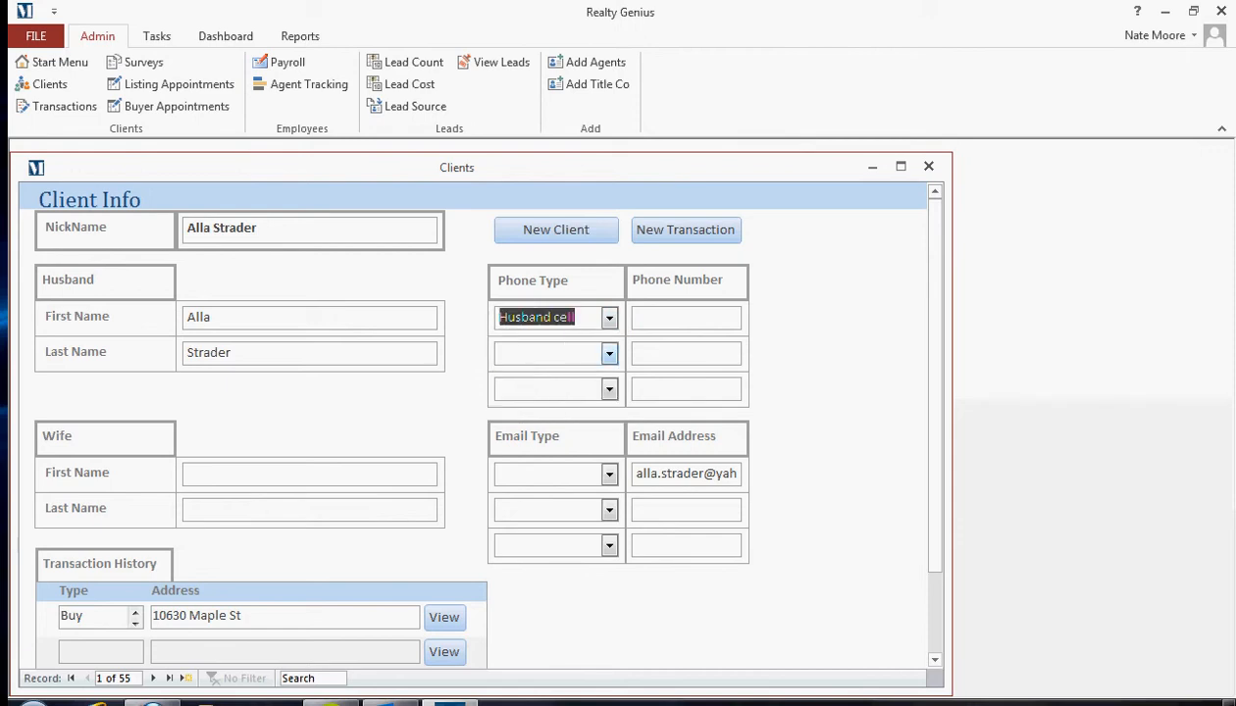
{"action": "left_click", "coordinate": [610, 353]}
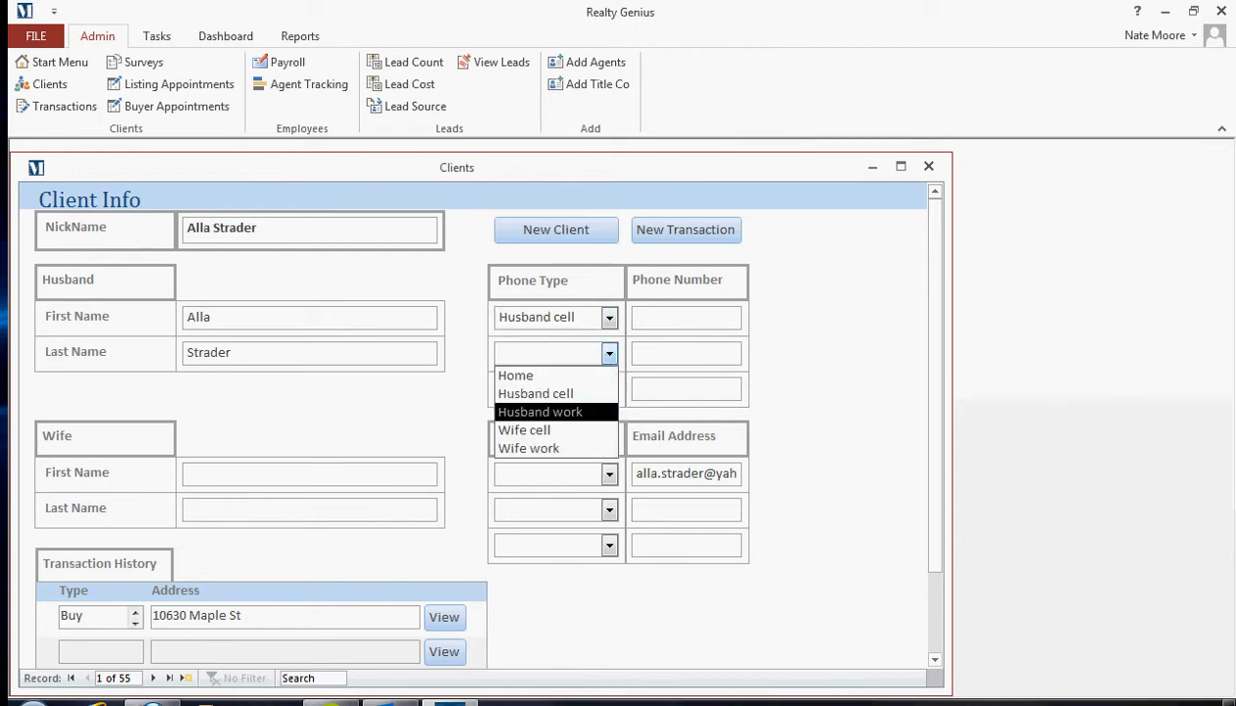
{"action": "left_click", "coordinate": [529, 448]}
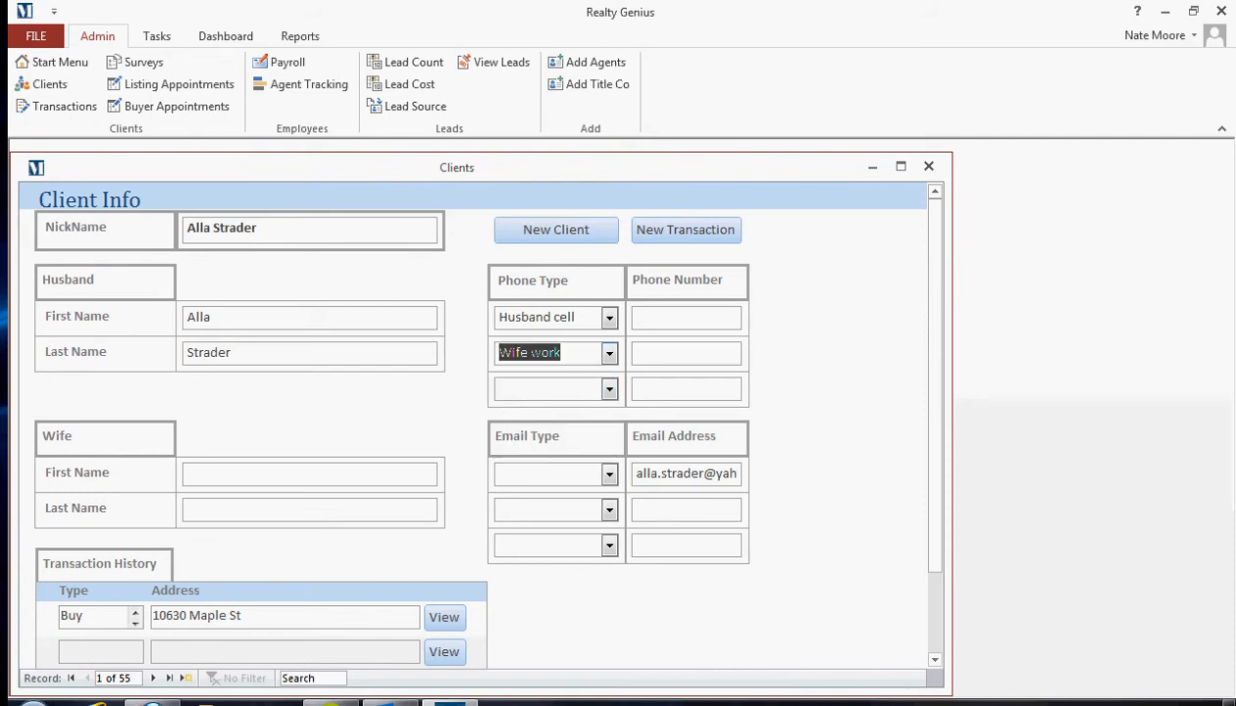
{"action": "left_click", "coordinate": [609, 474]}
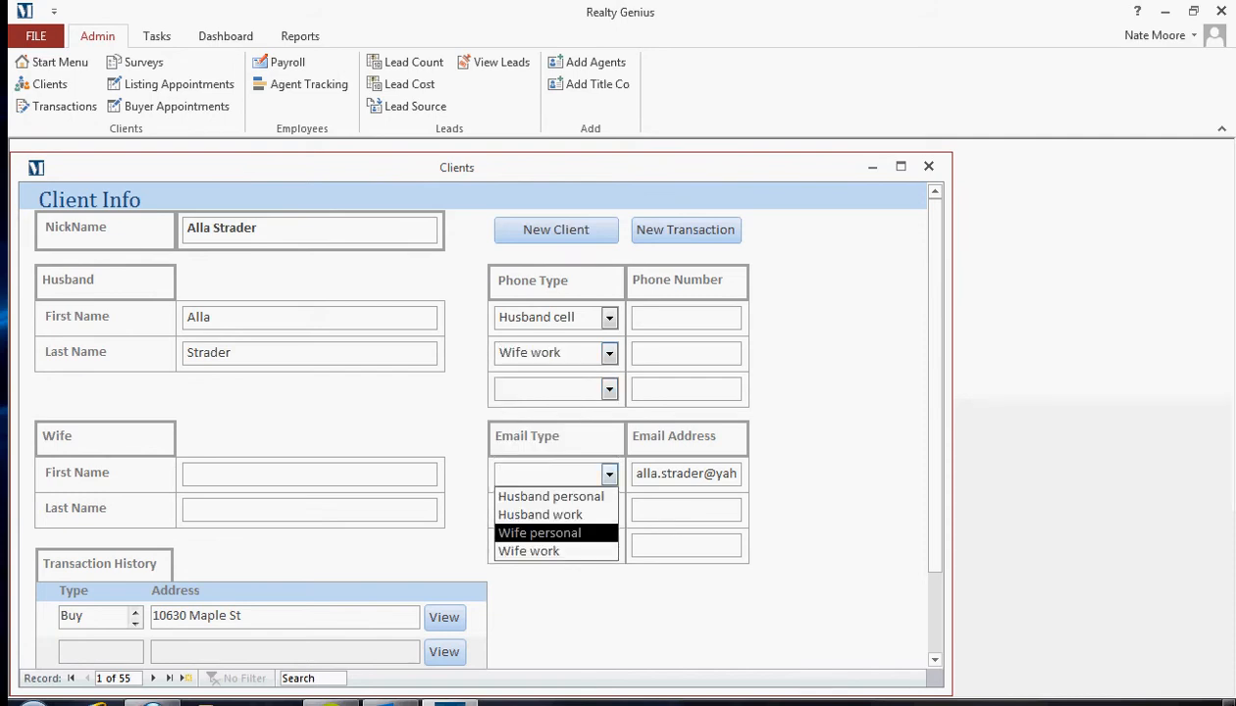
{"action": "left_click", "coordinate": [539, 533]}
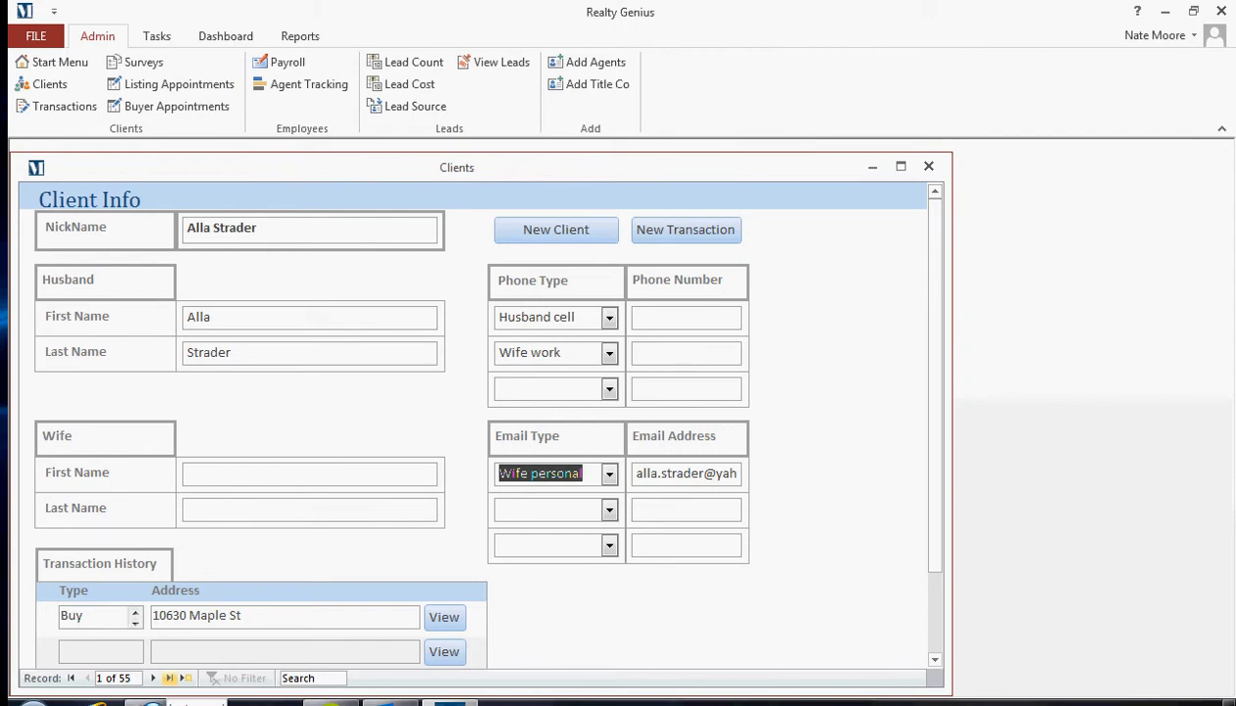
{"action": "left_click", "coordinate": [169, 678]}
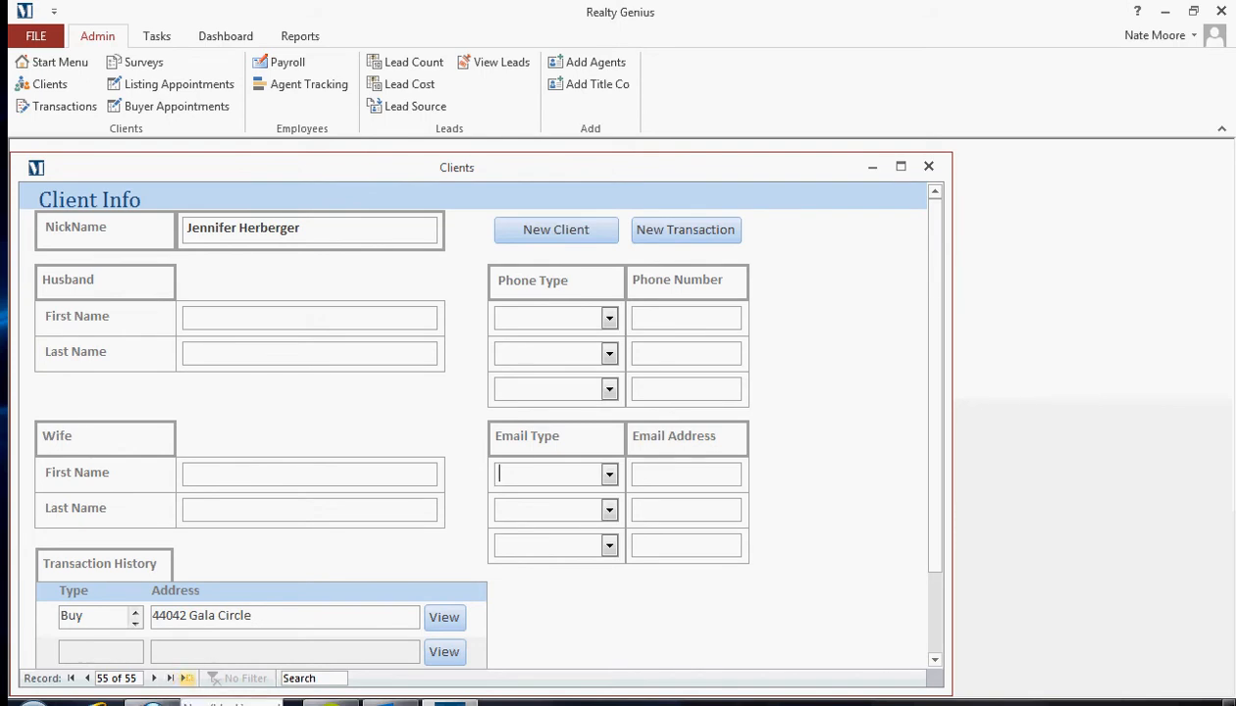
Step: Create a new client record nicknamed 'Test Client' and enter the husband's and wife's names
{"action": "left_click", "coordinate": [186, 678]}
{"action": "left_click", "coordinate": [295, 230]}
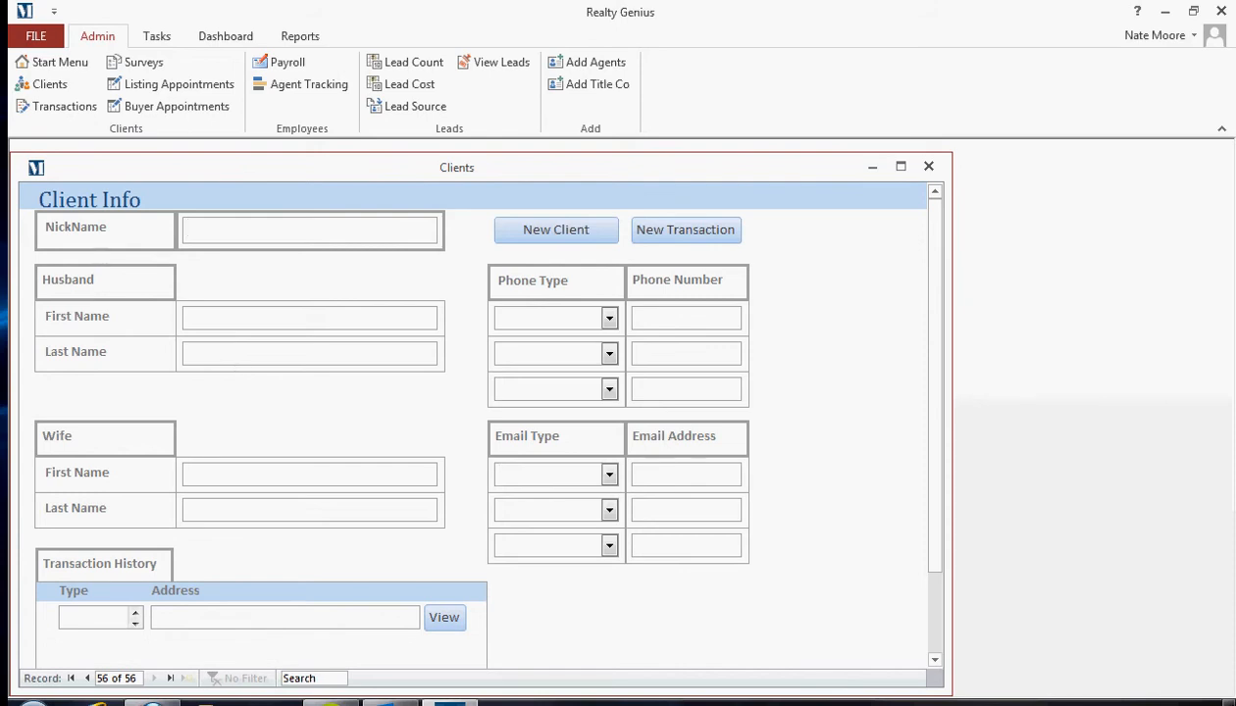
{"action": "type", "text": "Test"}
{"action": "key", "text": "BackSpace"}
{"action": "key", "text": "BackSpace"}
{"action": "key", "text": "BackSpace"}
{"action": "type", "text": "est Client"}
{"action": "left_click", "coordinate": [185, 316]}
{"action": "type", "text": "John"}
{"action": "key", "text": "Tab"}
{"action": "type", "text": "Smith"}
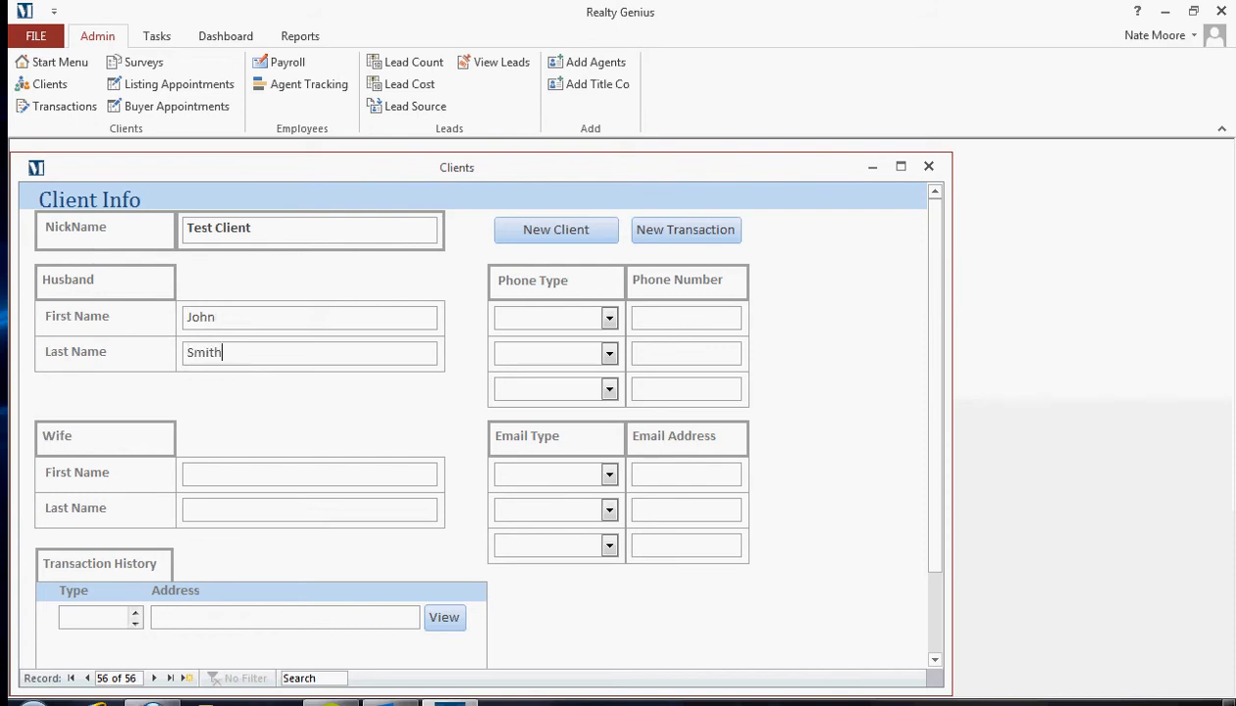
{"action": "left_click", "coordinate": [310, 474]}
{"action": "type", "text": "Jane Smith"}
Step: Add the husband's cell number and personal email address, then start a new transaction
{"action": "left_click", "coordinate": [609, 316]}
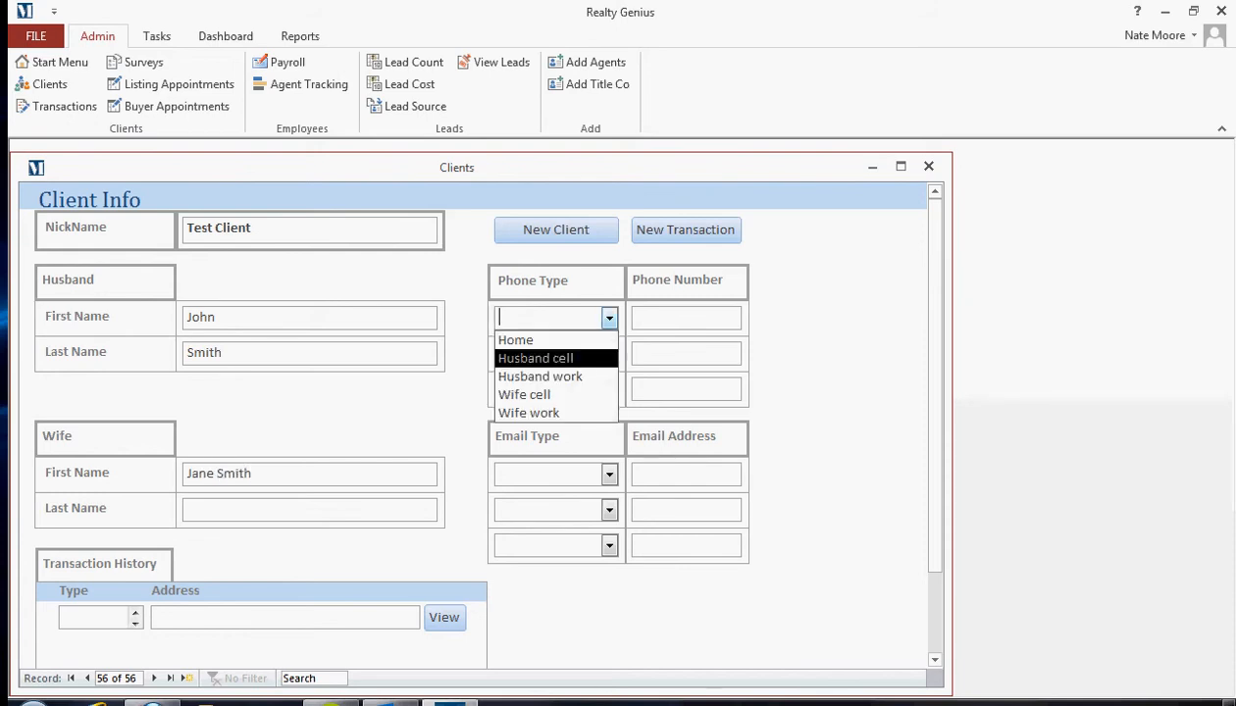
{"action": "key", "text": "Return"}
{"action": "key", "text": "Tab"}
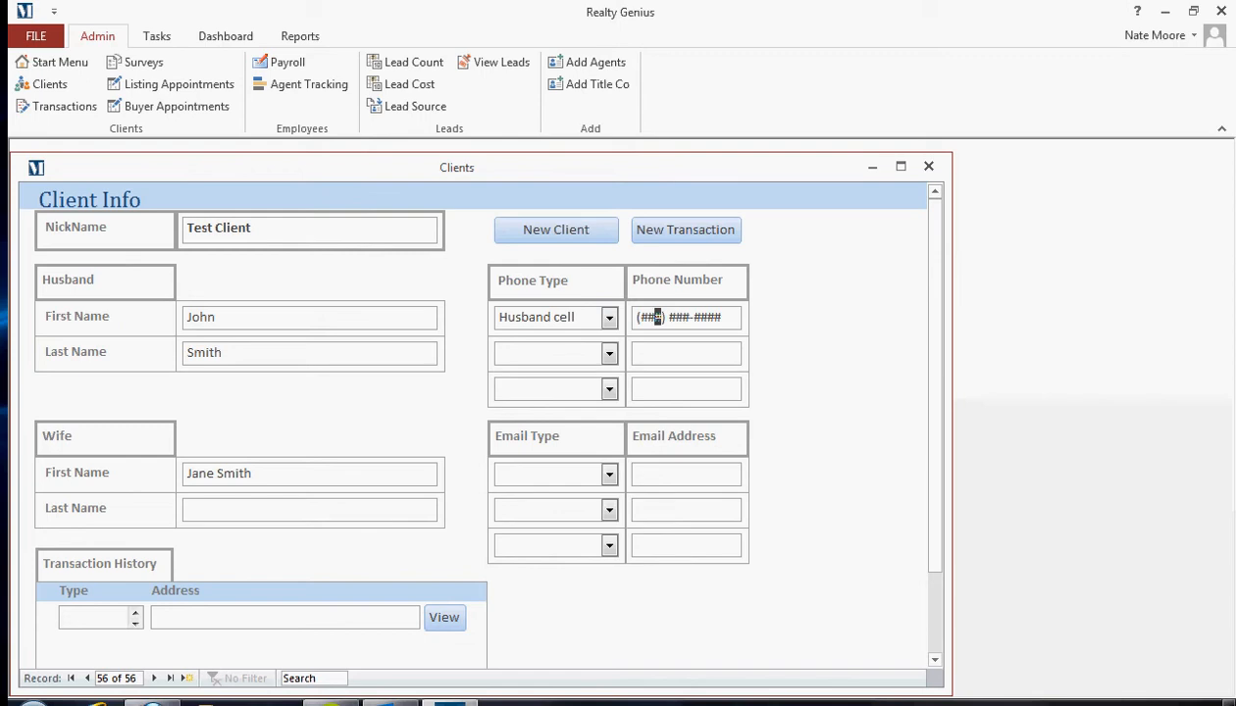
{"action": "key", "text": "ctrl+a"}
{"action": "left_click", "coordinate": [609, 474]}
{"action": "key", "text": "Return"}
{"action": "left_click", "coordinate": [686, 474]}
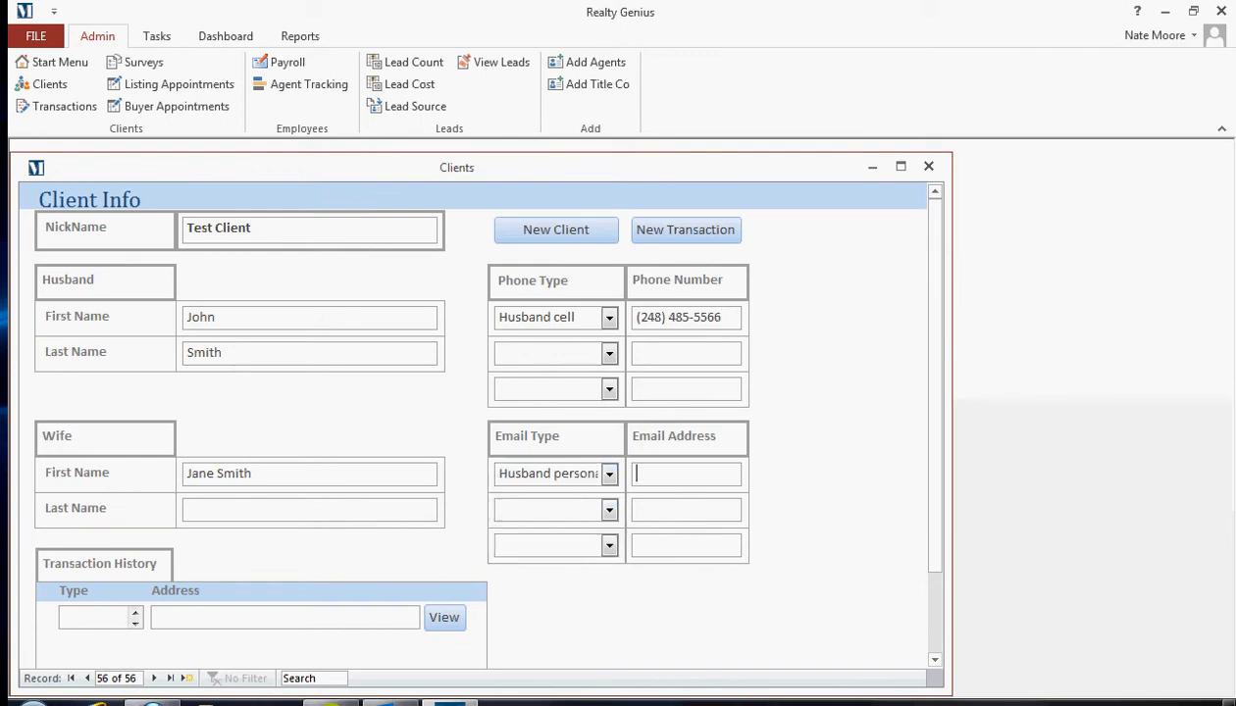
{"action": "left_click", "coordinate": [636, 508]}
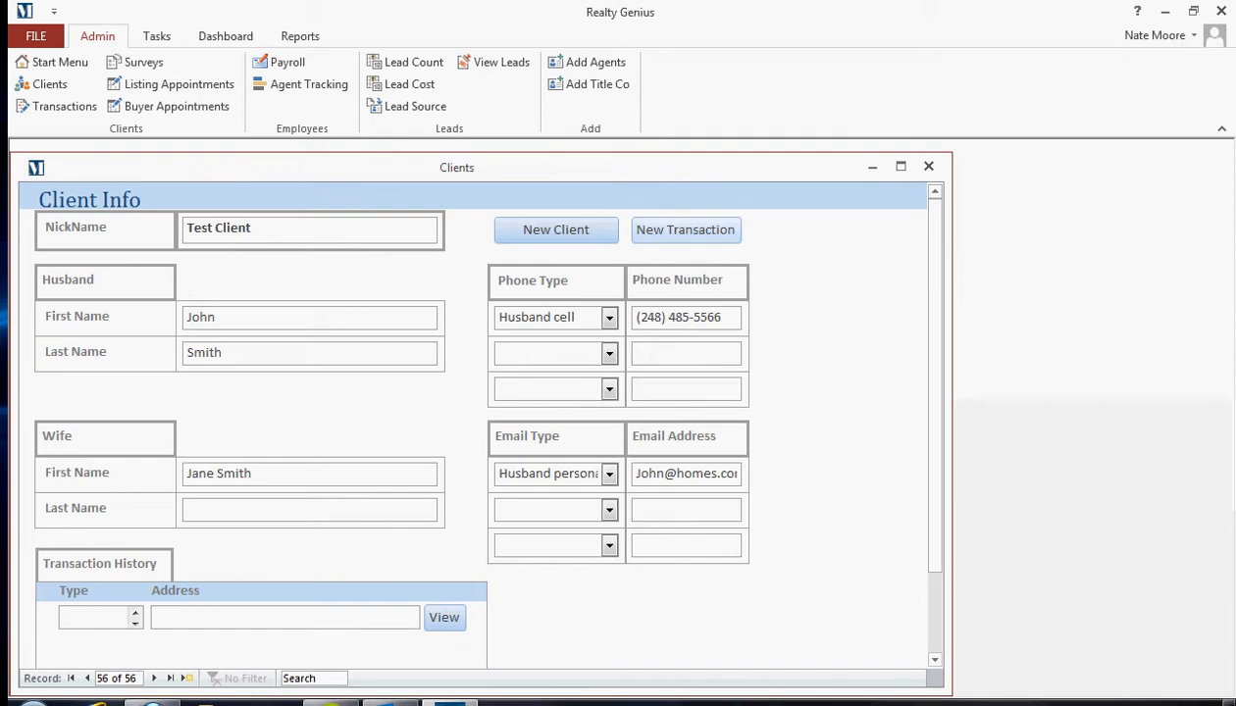
{"action": "left_click", "coordinate": [685, 230]}
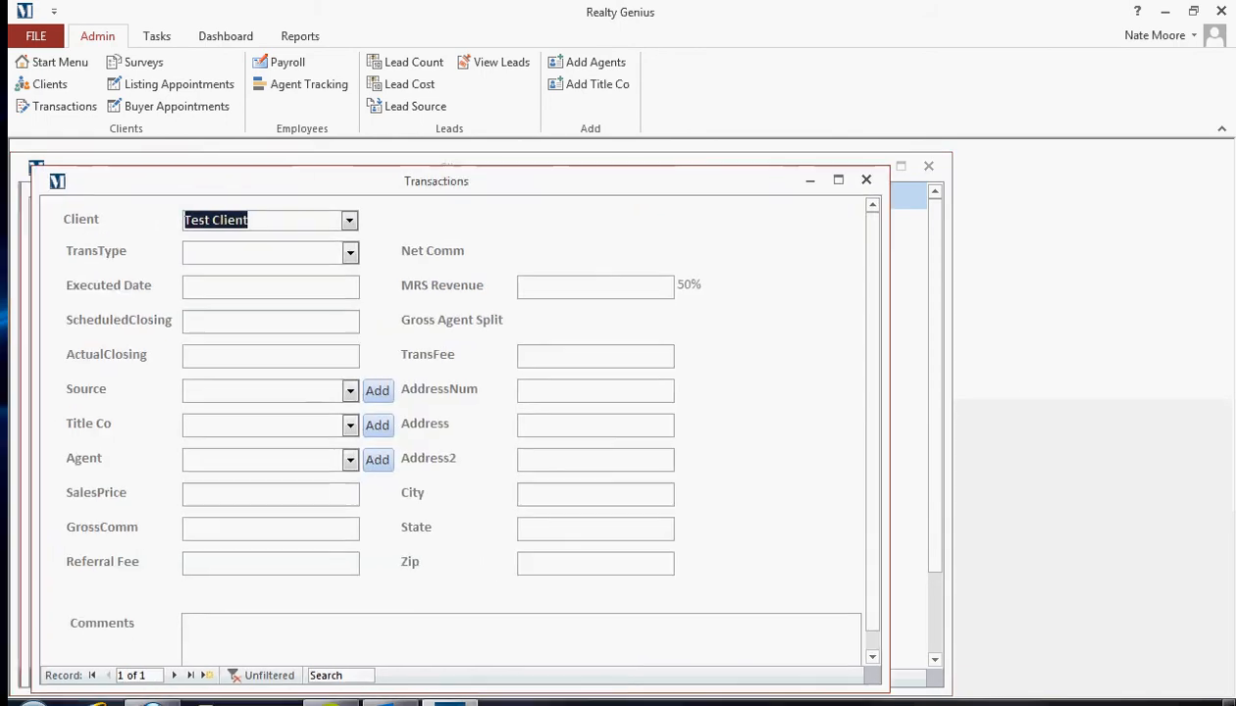
Step: Set the new transaction's TransType to Referral
{"action": "left_click", "coordinate": [602, 238]}
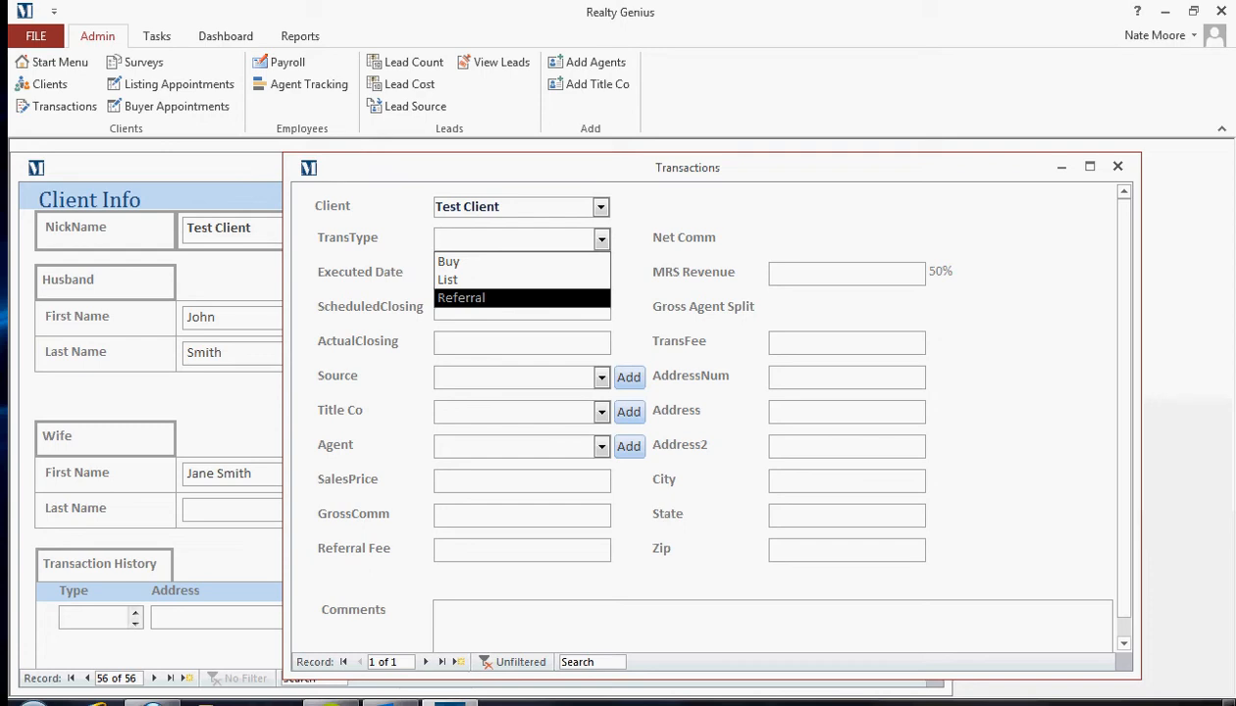
{"action": "key", "text": "Return"}
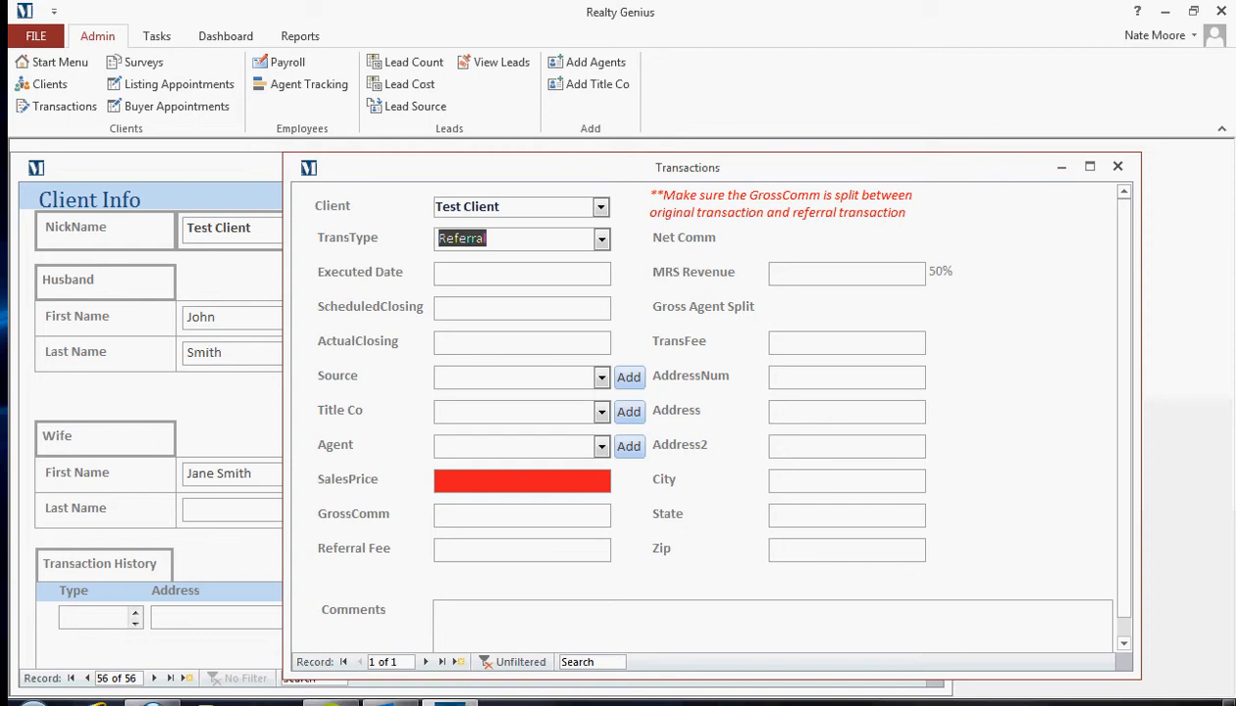
Step: Change TransType from Referral to Buy, leaving the date fields and Source empty
{"action": "key", "text": "alt+Down"}
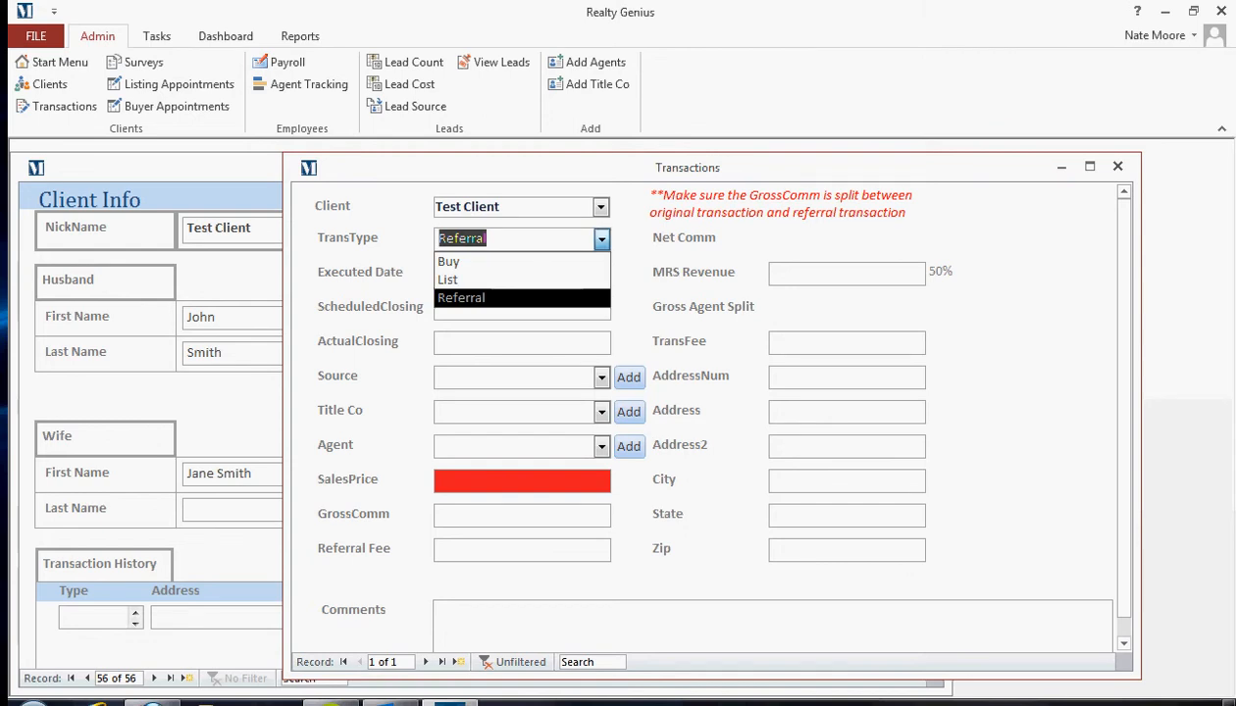
{"action": "key", "text": "Return"}
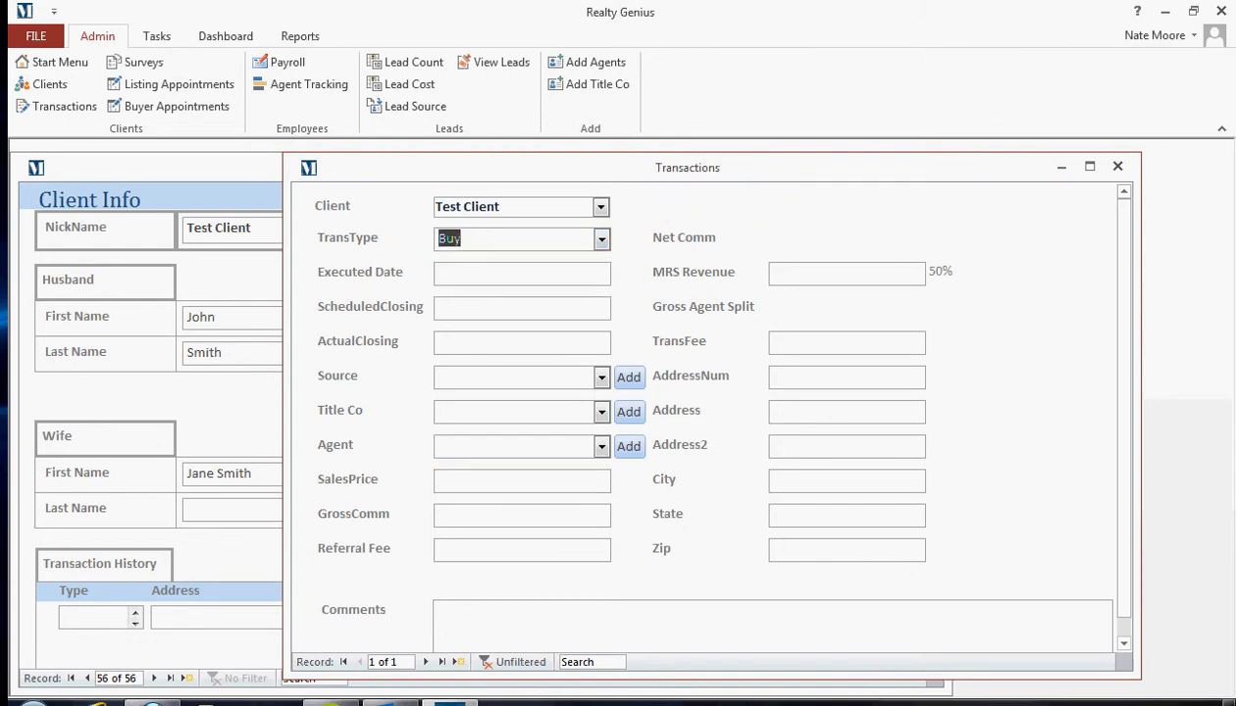
{"action": "left_click", "coordinate": [485, 274]}
{"action": "left_click", "coordinate": [441, 273]}
{"action": "left_click", "coordinate": [441, 307]}
{"action": "left_click", "coordinate": [441, 341]}
{"action": "left_click", "coordinate": [441, 377]}
{"action": "key", "text": "F4"}
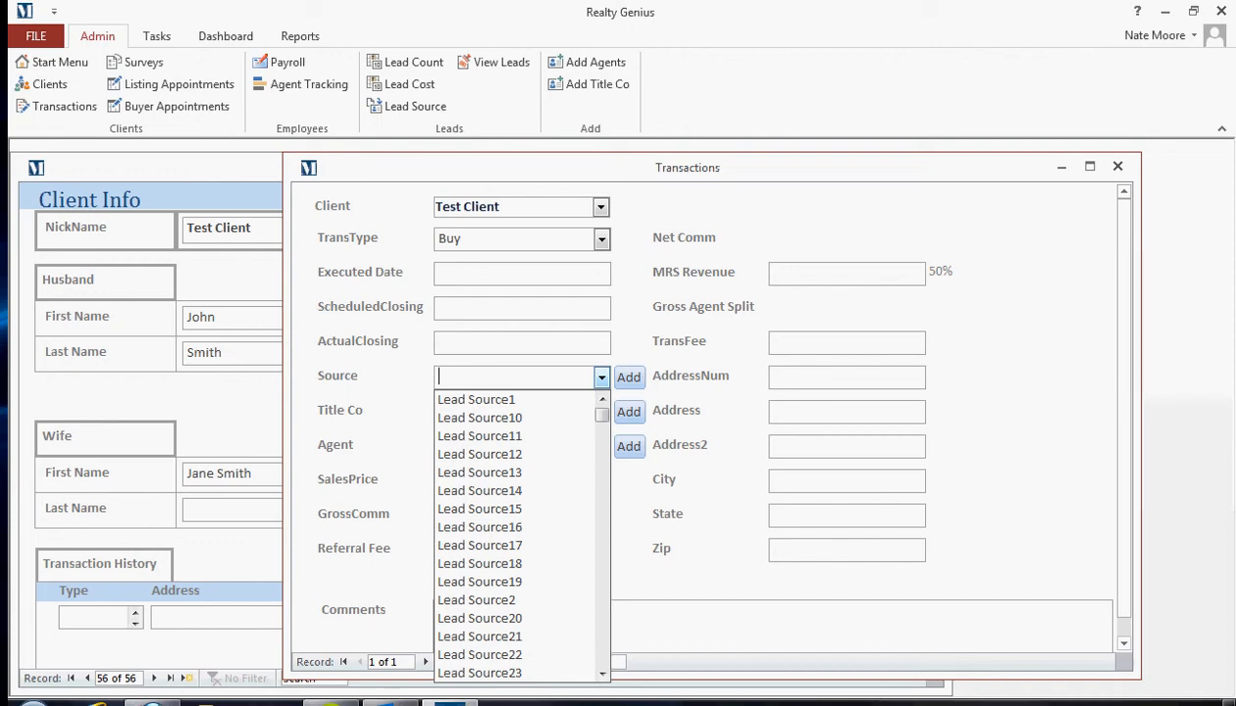
{"action": "key", "text": "Escape"}
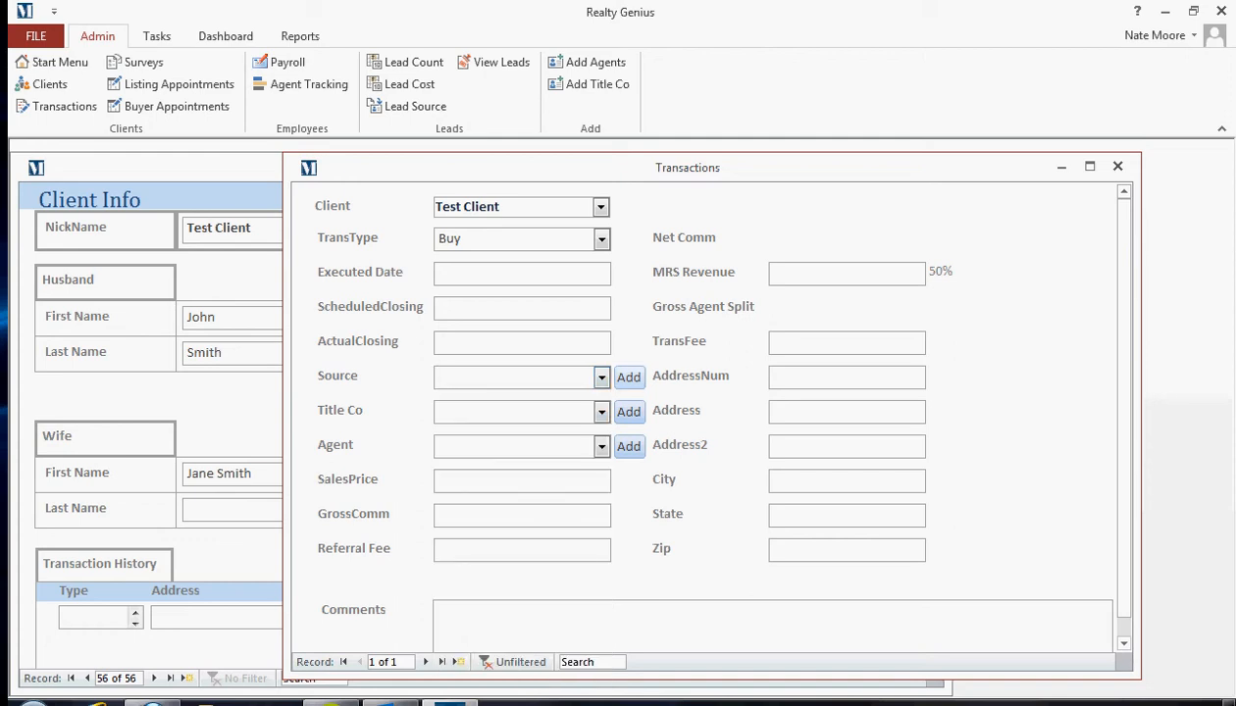
{"action": "left_click", "coordinate": [629, 377]}
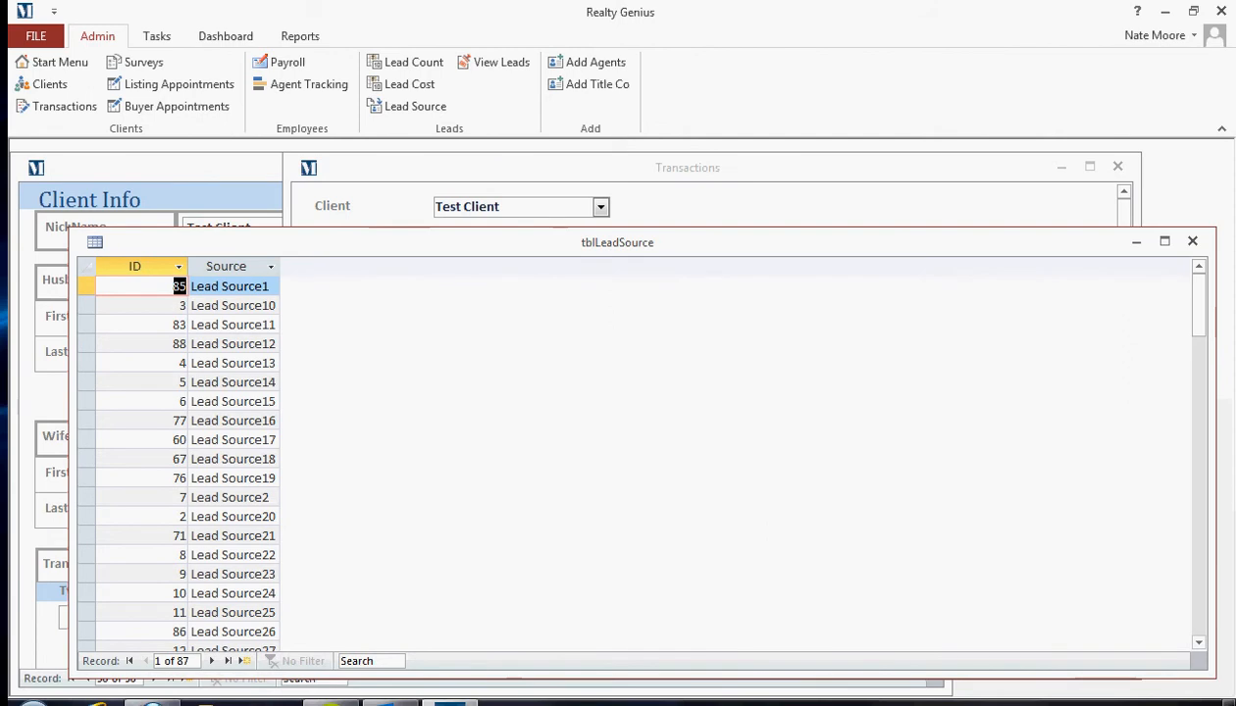
{"action": "left_click", "coordinate": [1192, 241]}
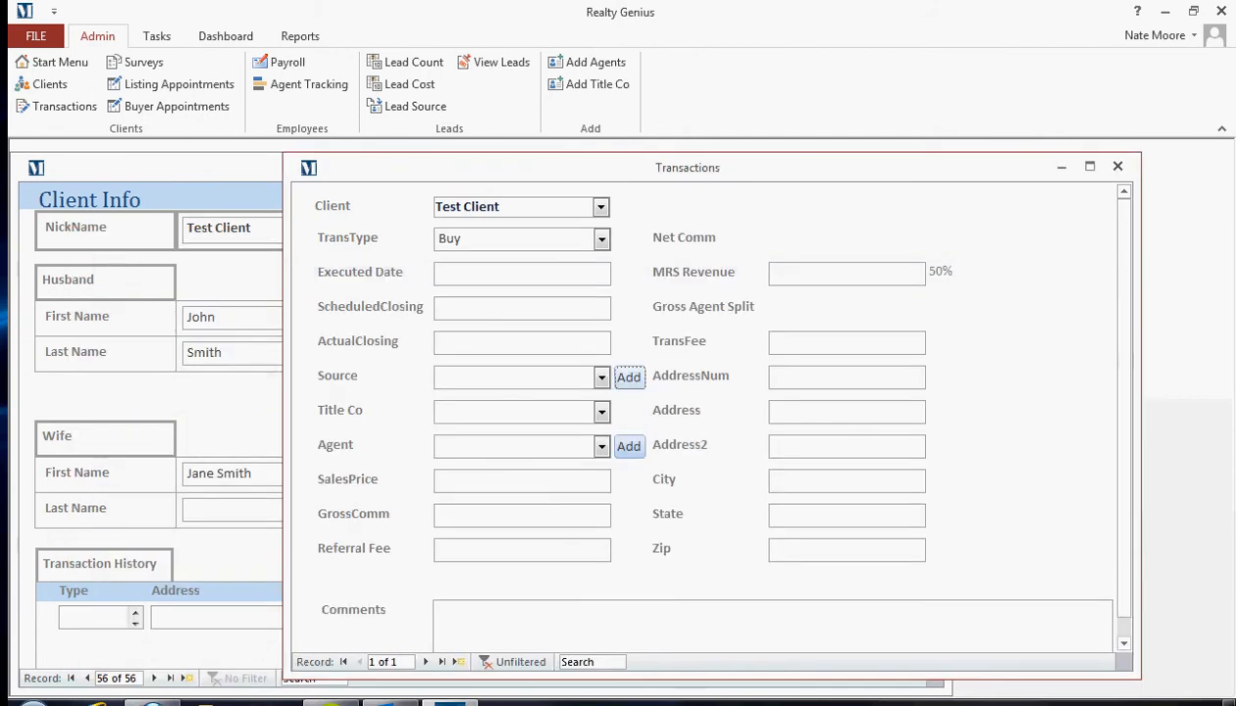
{"action": "left_click", "coordinate": [602, 447]}
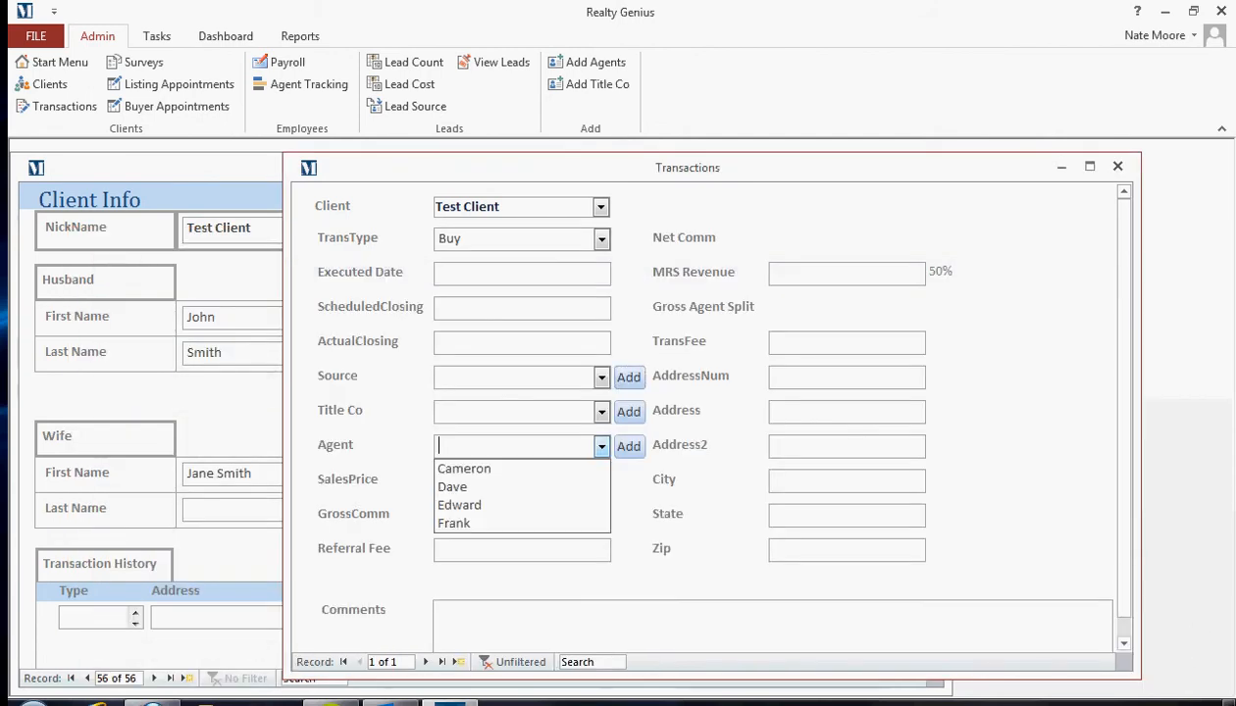
{"action": "left_click", "coordinate": [451, 479]}
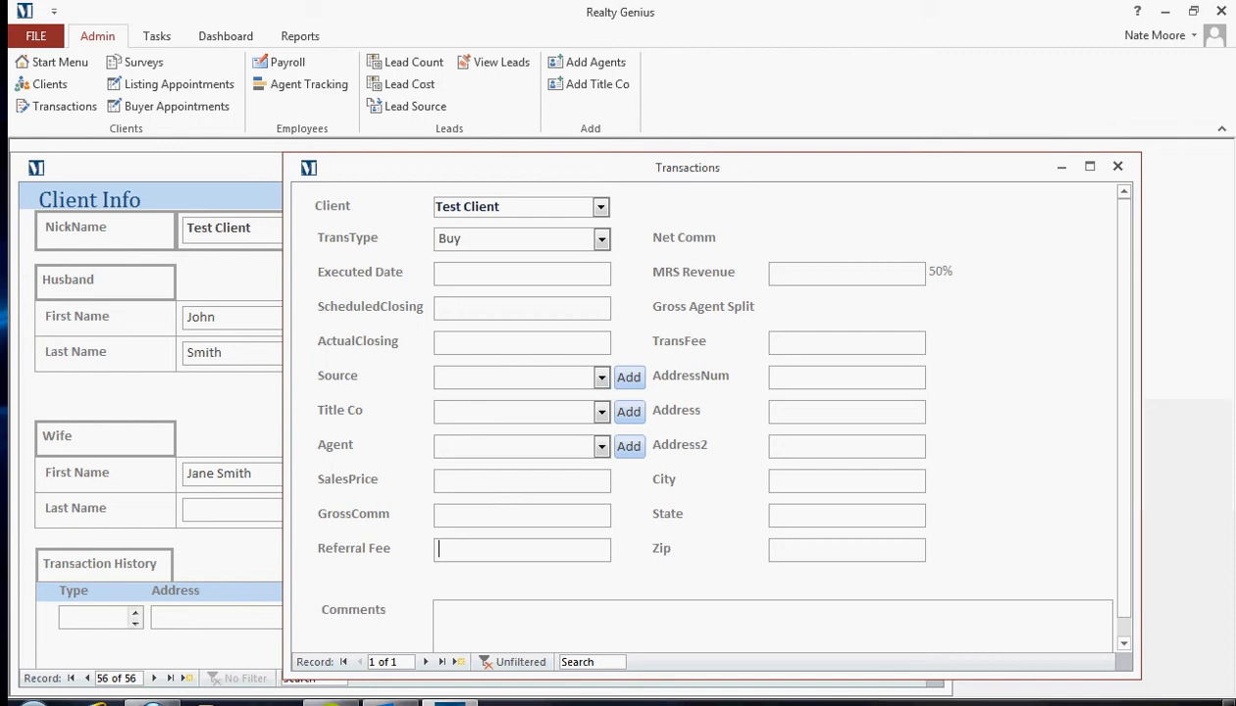
Step: Enter SalesPrice 100000, GrossComm 5000, Referral Fee 595, MRS Revenue 2202.50 and TransFee 595
{"action": "type", "text": "100000"}
{"action": "key", "text": "Tab"}
{"action": "type", "text": "50000"}
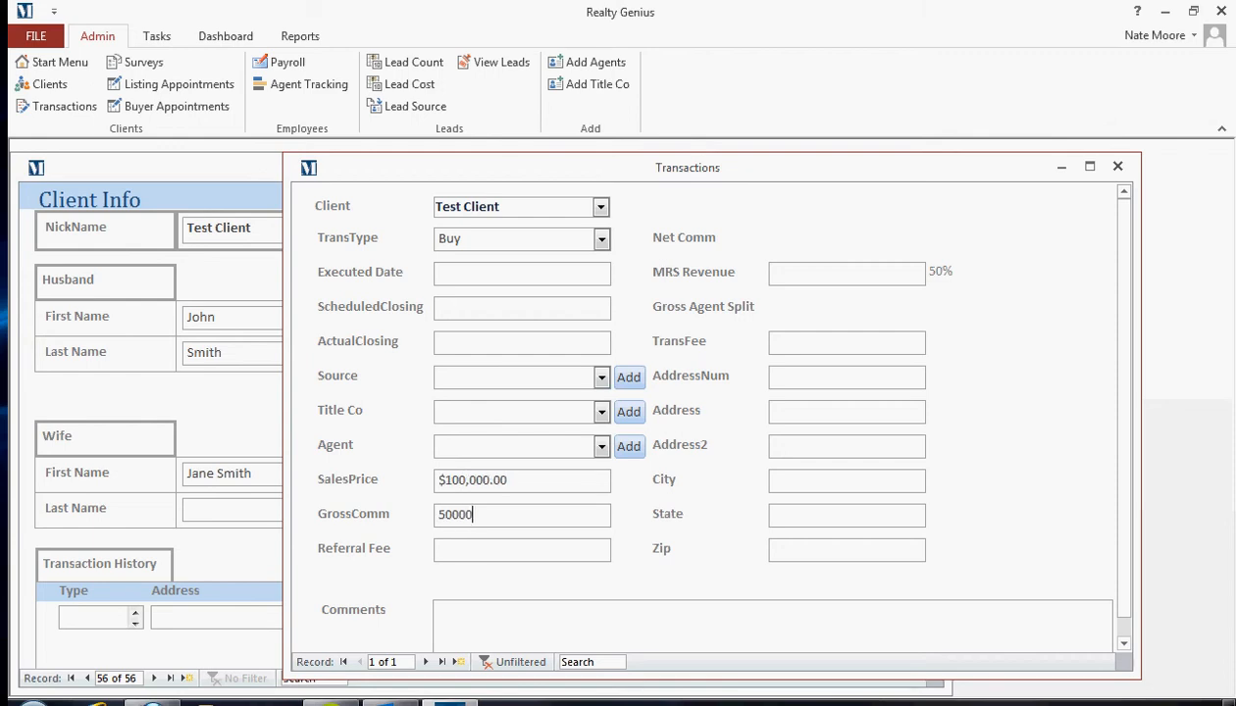
{"action": "key", "text": "BackSpace"}
{"action": "key", "text": "Tab"}
{"action": "type", "text": "595"}
{"action": "key", "text": "Tab"}
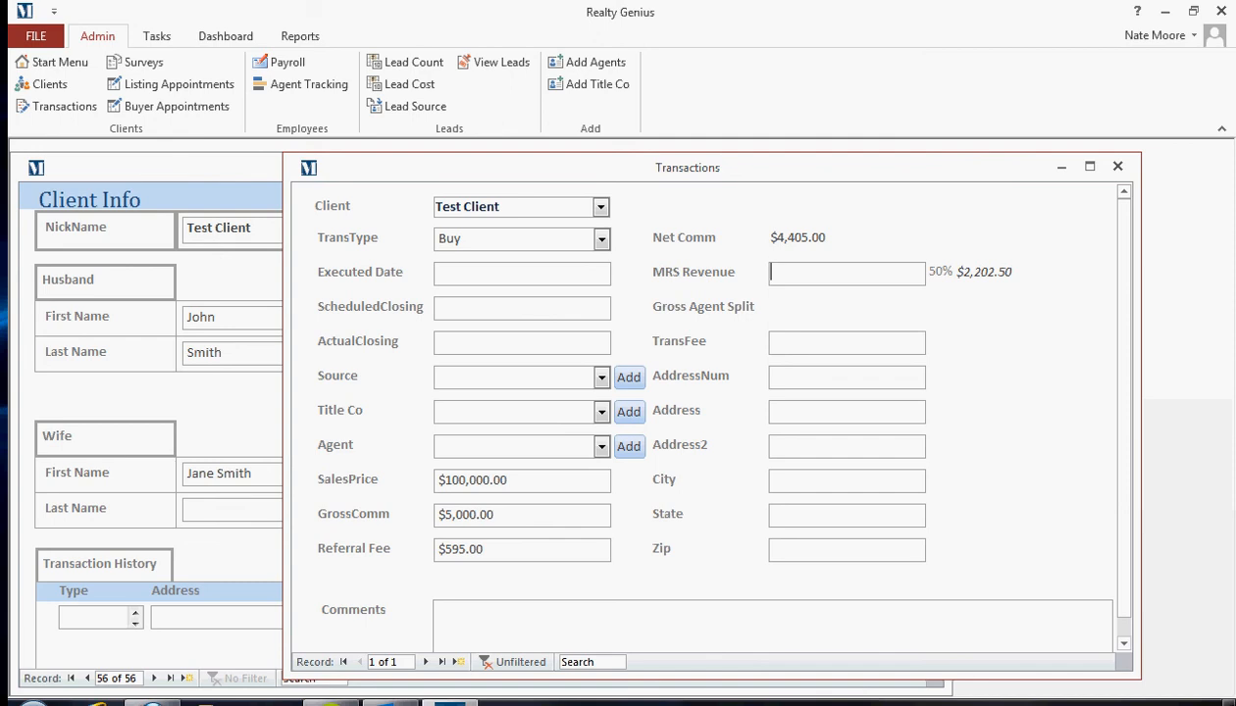
{"action": "type", "text": "2202.50"}
{"action": "key", "text": "Tab"}
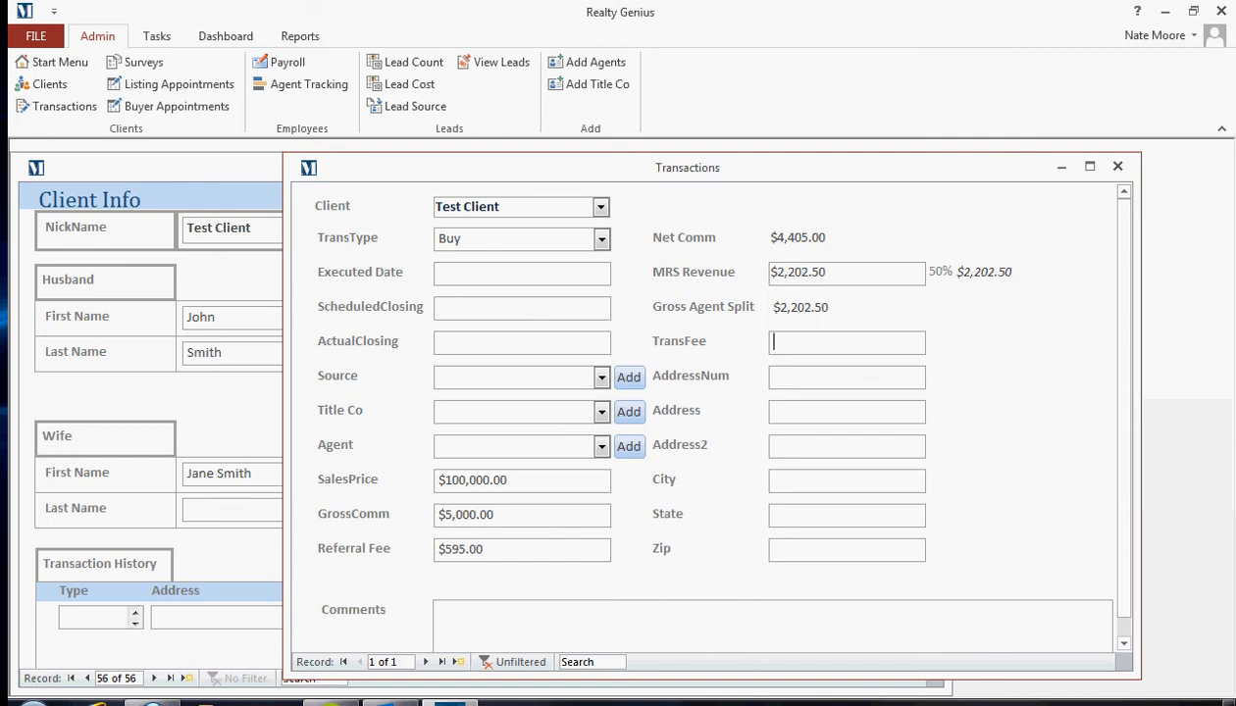
{"action": "type", "text": "595"}
{"action": "key", "text": "Tab"}
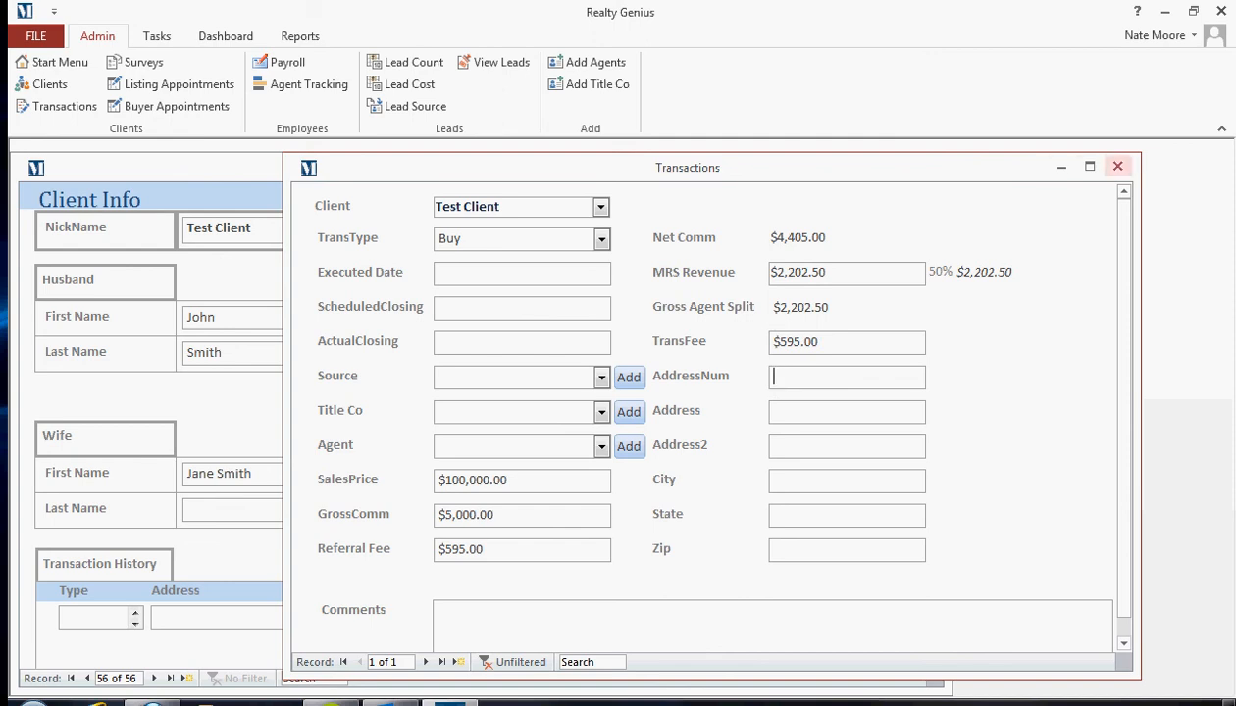
Step: Close the transaction form without saving after the missing Title Co warning
{"action": "left_click", "coordinate": [1117, 166]}
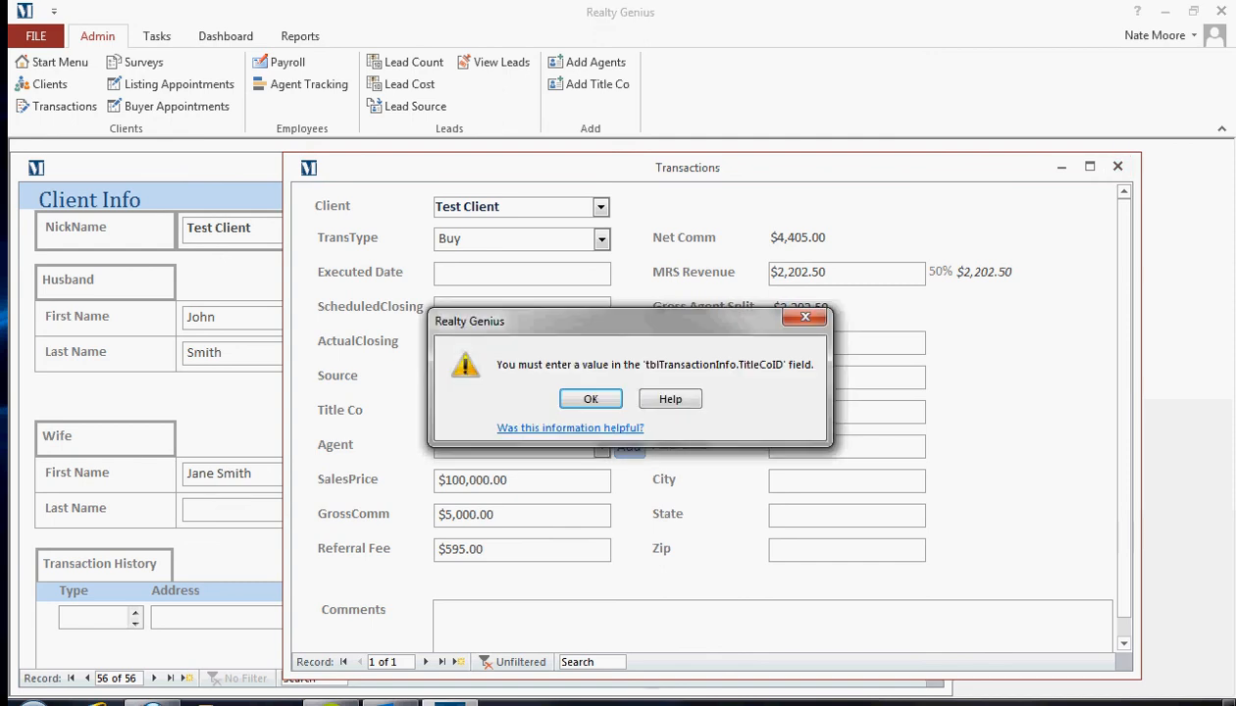
{"action": "key", "text": "Return"}
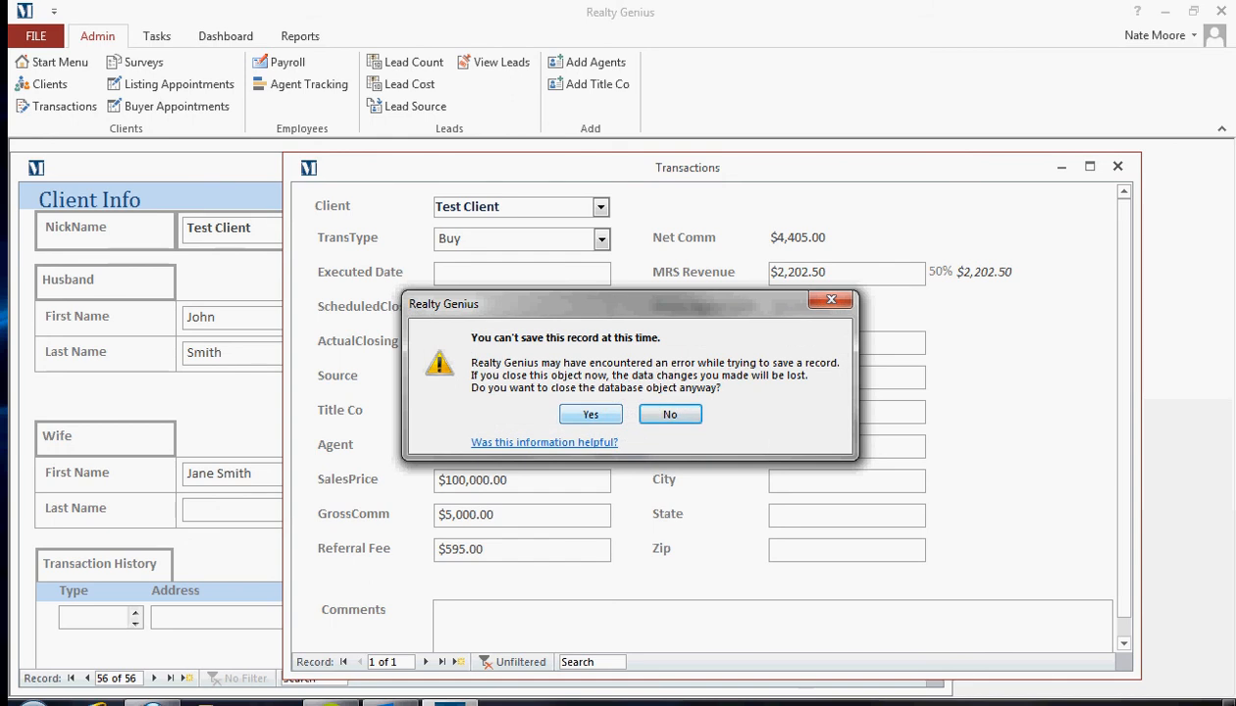
{"action": "key", "text": "Left"}
{"action": "key", "text": "Return"}
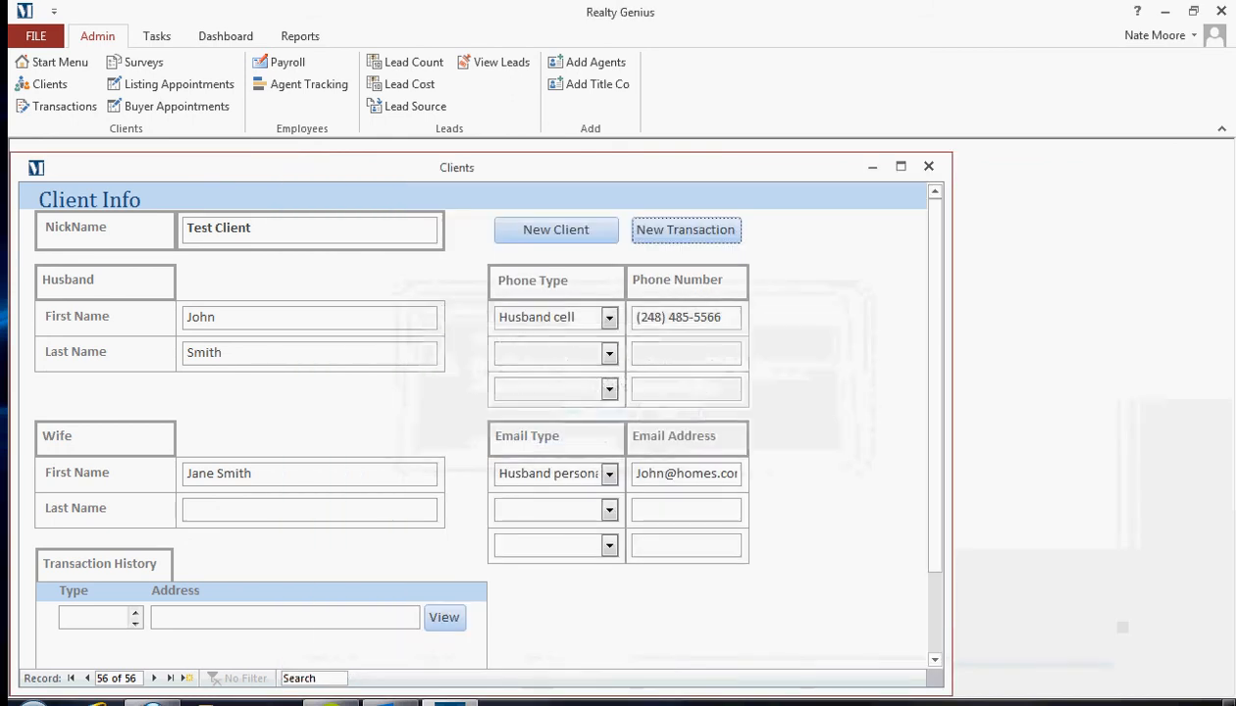